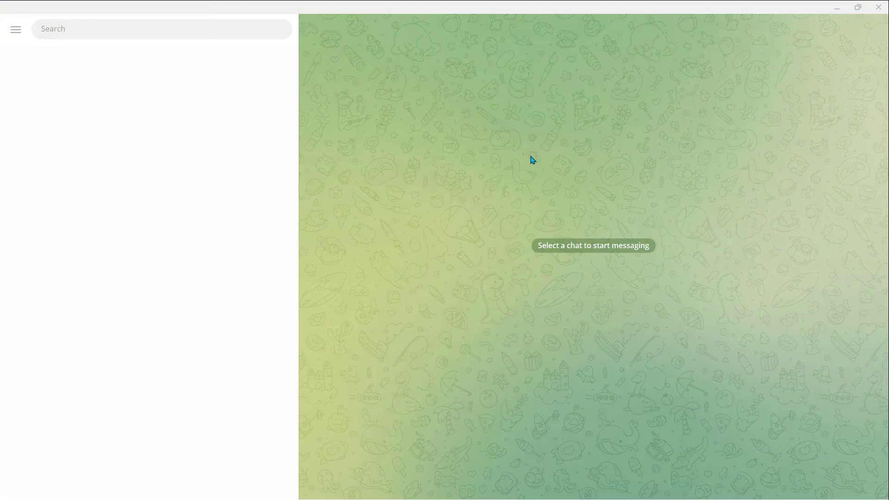
Step: Go to Settings from the side menu and open the Telegram Business page
left_click(18, 35)
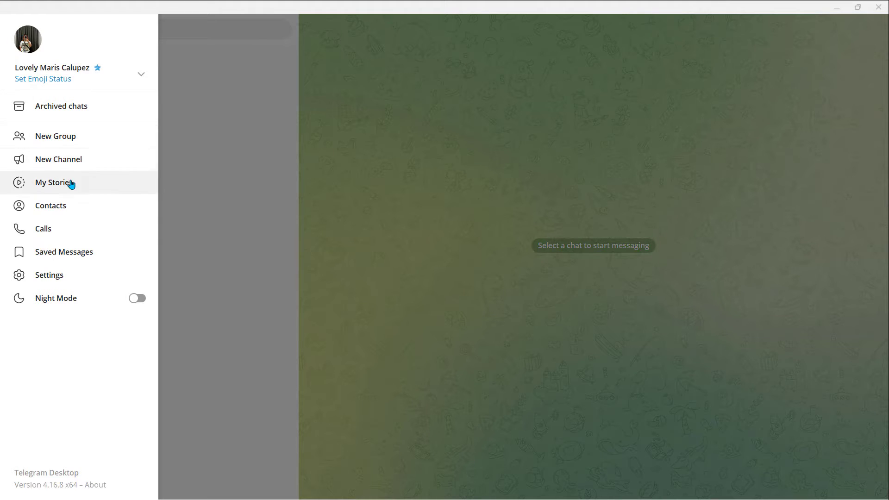
left_click(73, 281)
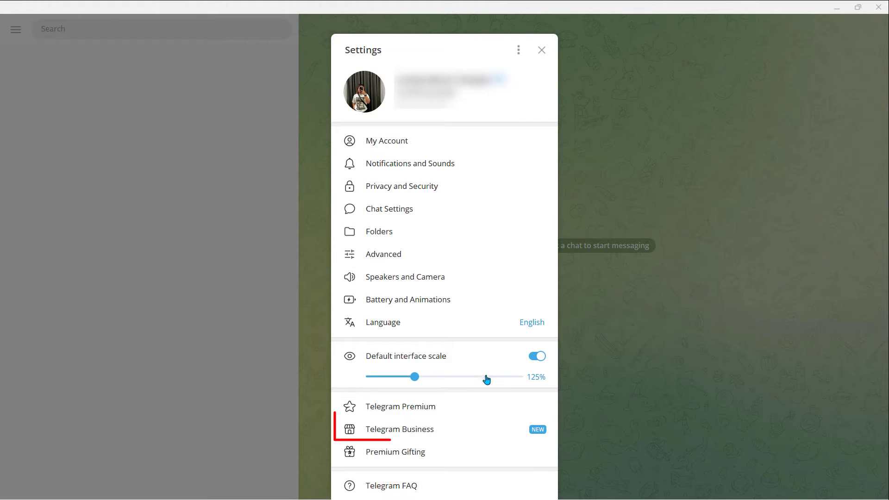
left_click(457, 438)
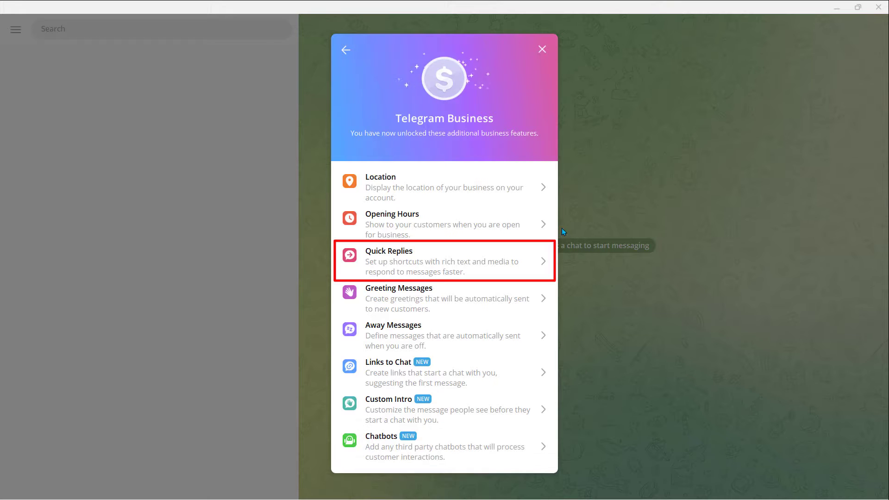
Step: Add a new quick reply, correcting its shortcut name from 'Reservatio' to 'Menu'
left_click(474, 277)
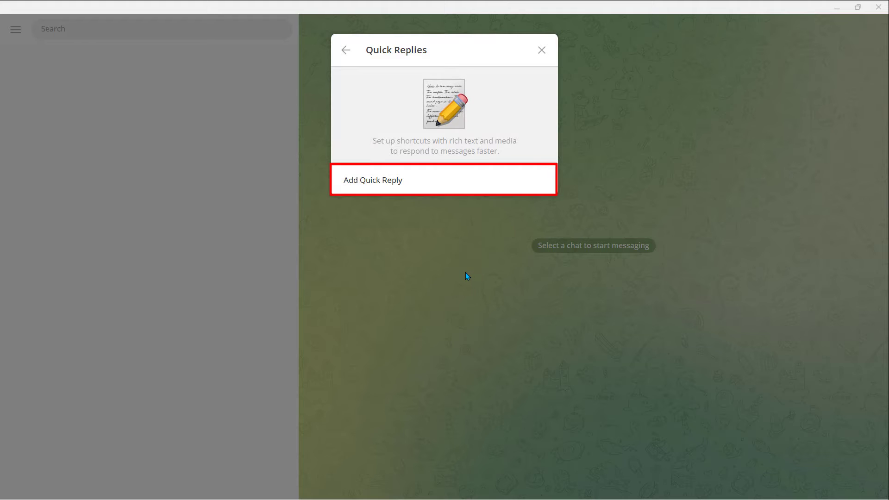
left_click(393, 188)
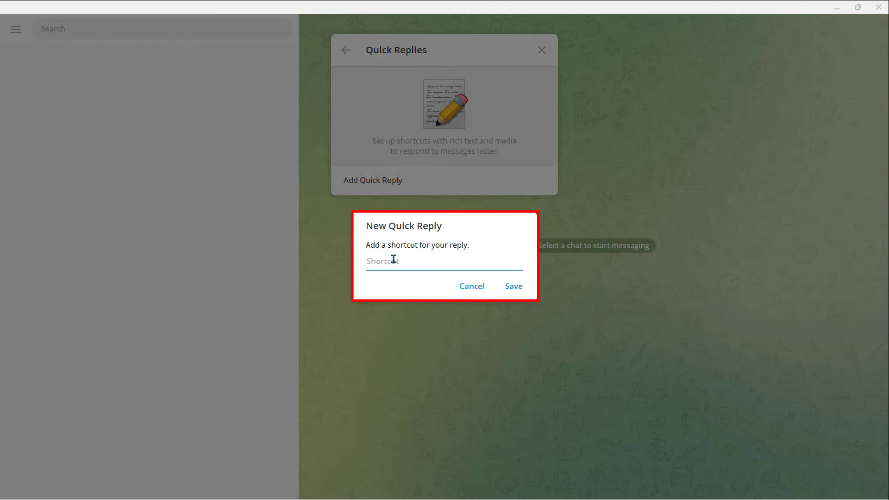
type("Reservatio")
key("BackSpace")
key("BackSpace")
key("BackSpace")
key("BackSpace")
key("BackSpace")
key("BackSpace")
key("BackSpace")
key("BackSpace")
key("BackSpace")
key("BackSpace")
type("M")
Step: Save the /Menu shortcut and add Black White Simple Salad Menu.pdf captioned 'Here's our latest menu:'
left_click(514, 287)
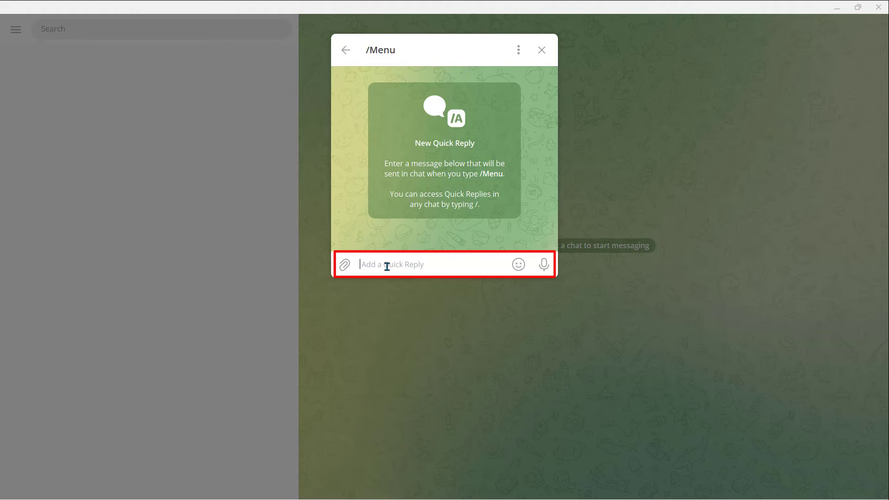
type("Here's our latest menu:")
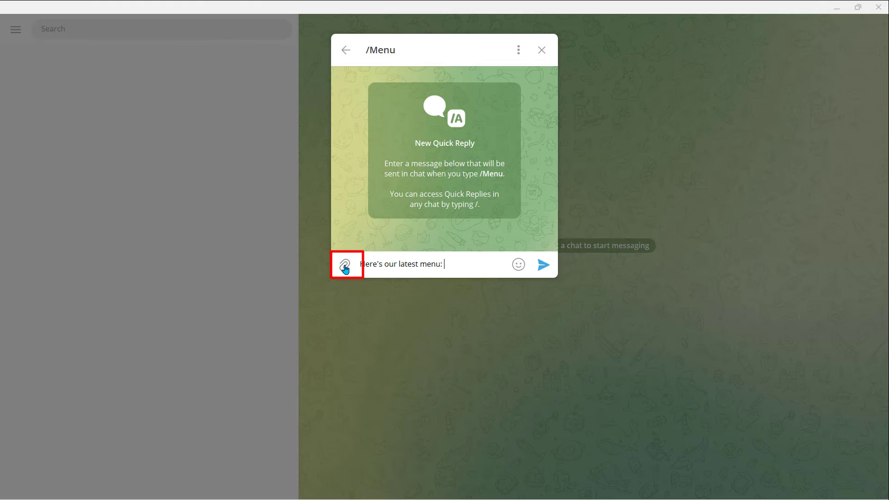
left_click(345, 266)
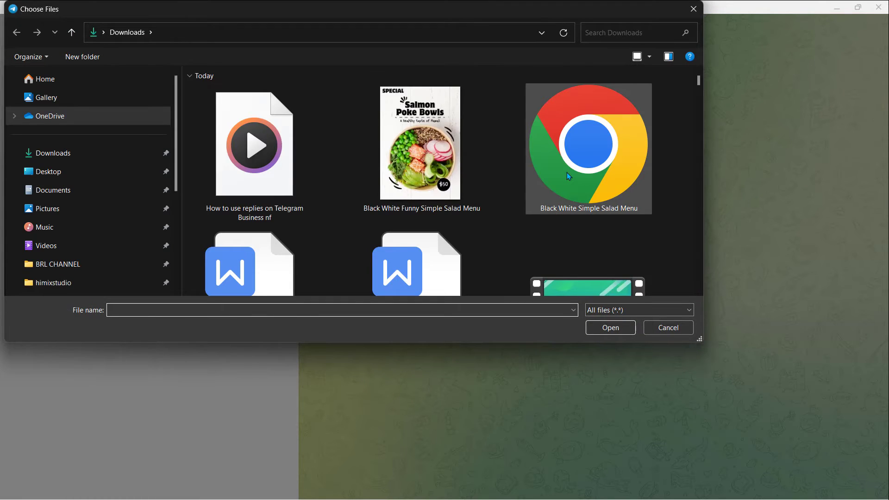
double_click(568, 174)
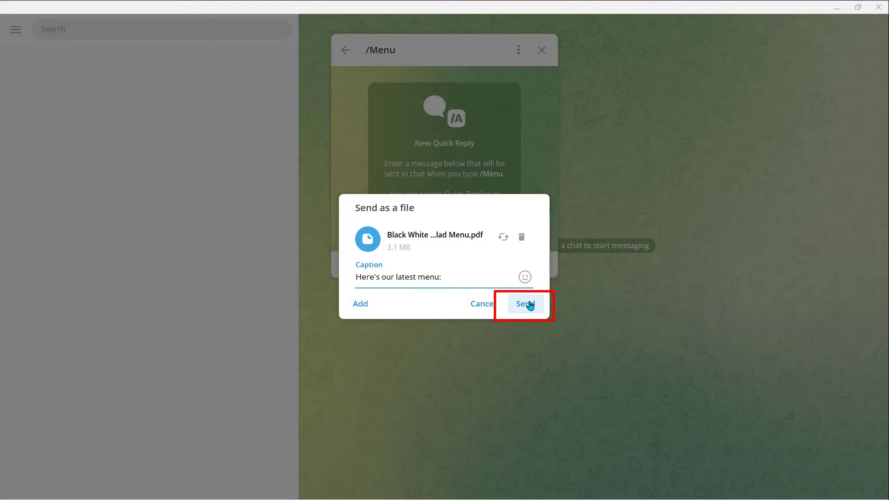
left_click(528, 304)
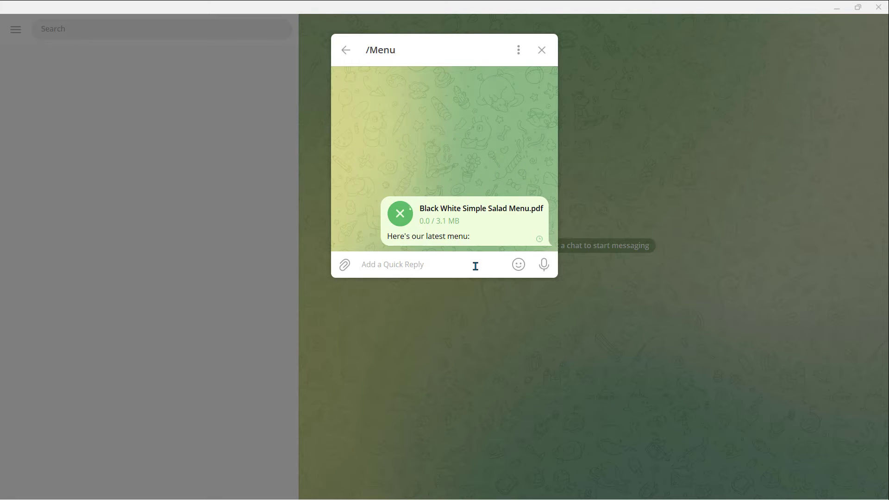
left_click(347, 52)
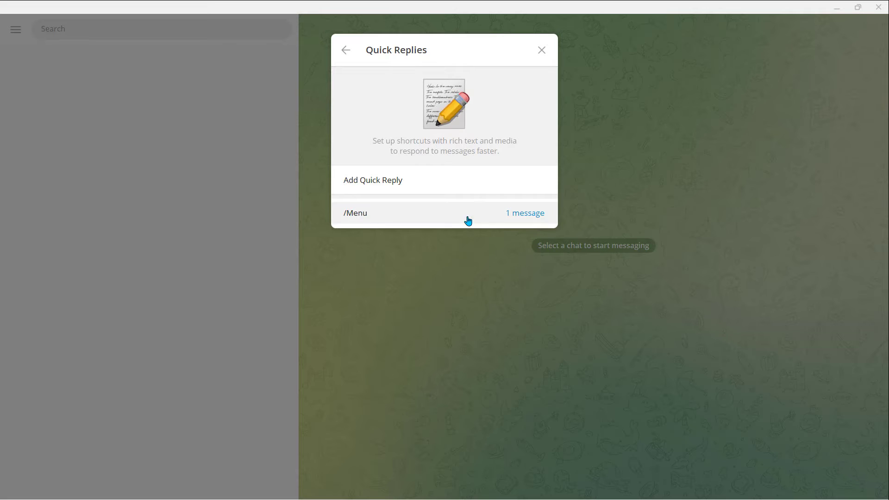
left_click(412, 222)
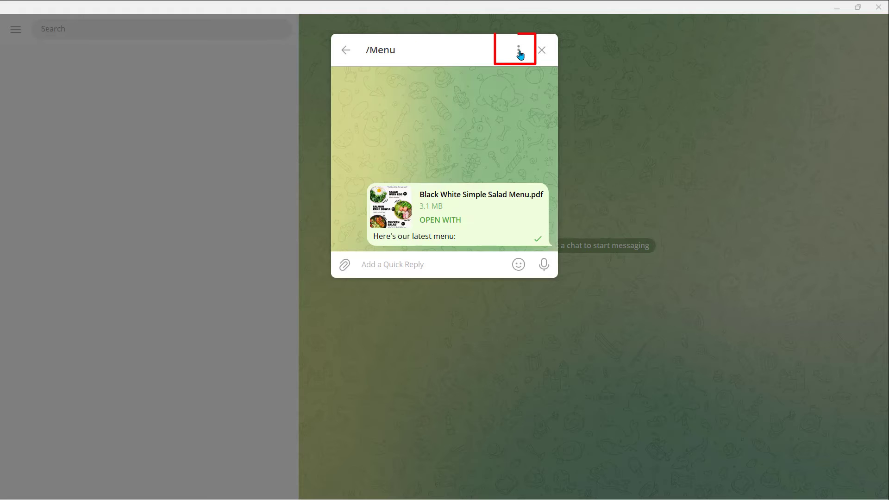
left_click(518, 52)
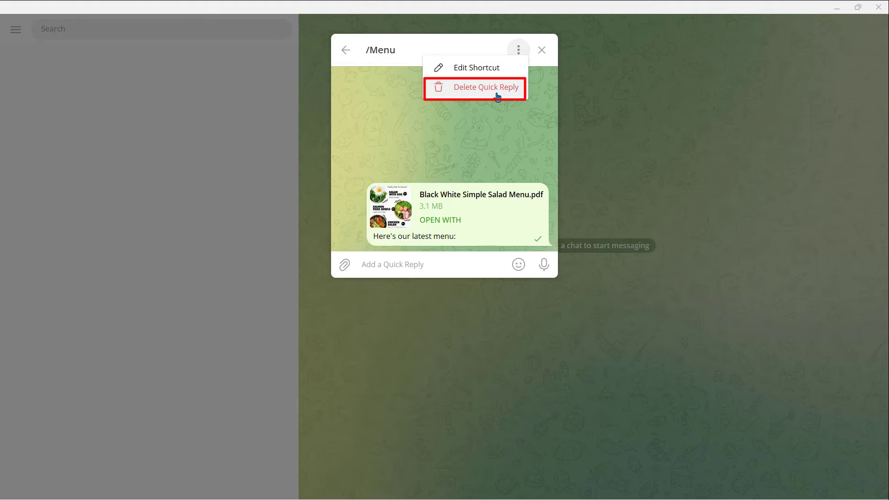
left_click(494, 74)
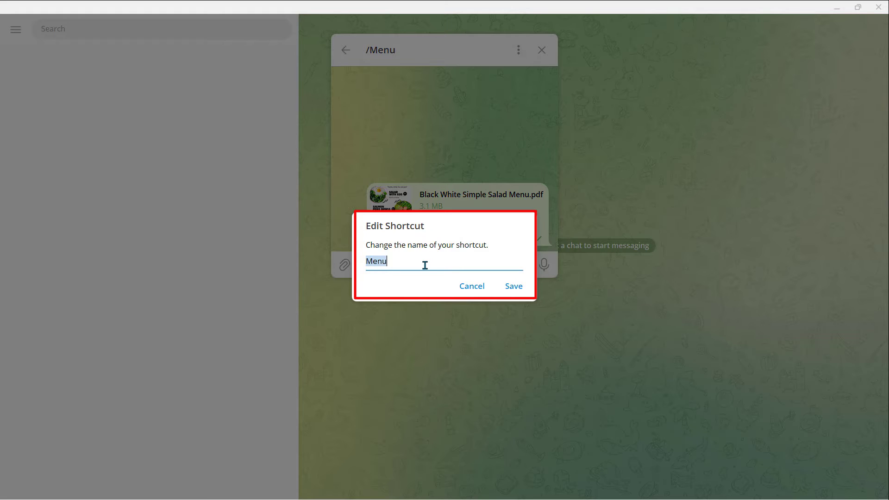
key("BackSpace")
type("M")
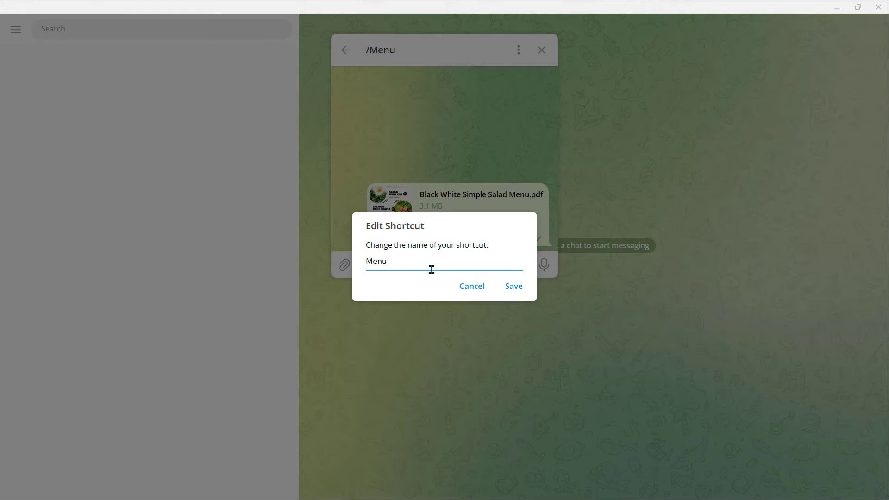
left_click(515, 287)
left_click(518, 49)
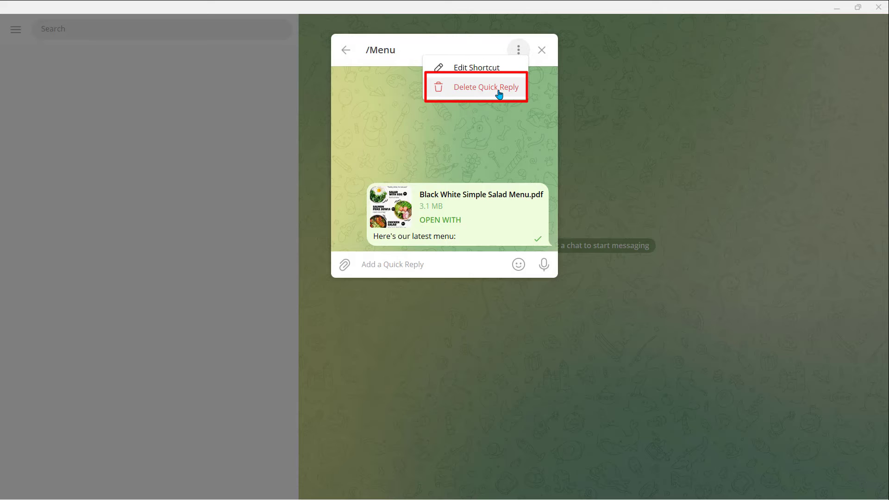
left_click(483, 95)
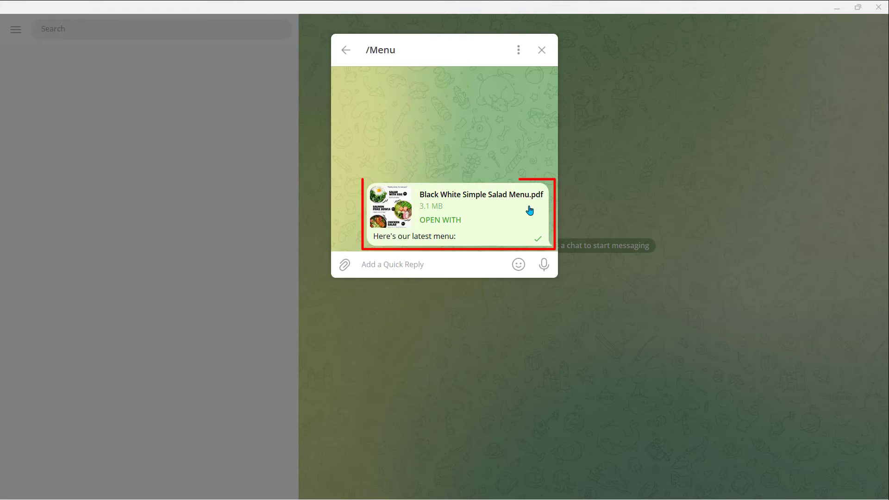
Step: Choose Edit from the salad menu PDF message's context menu
right_click(529, 211)
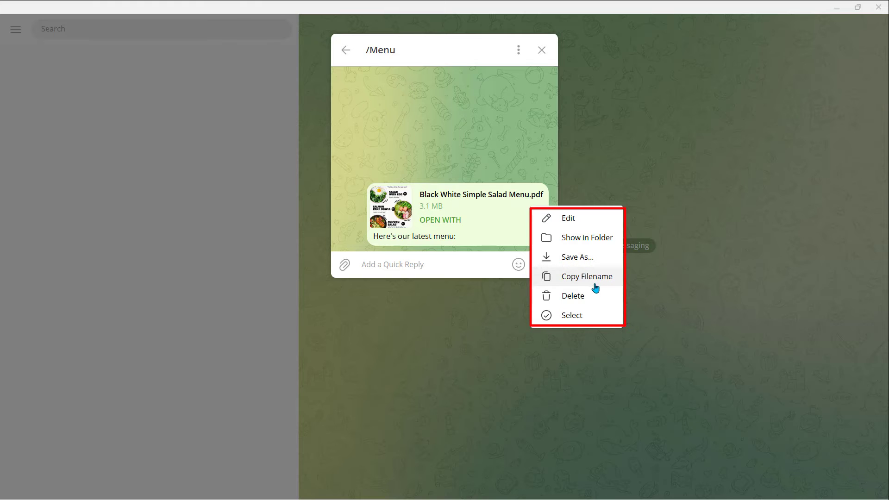
left_click(582, 224)
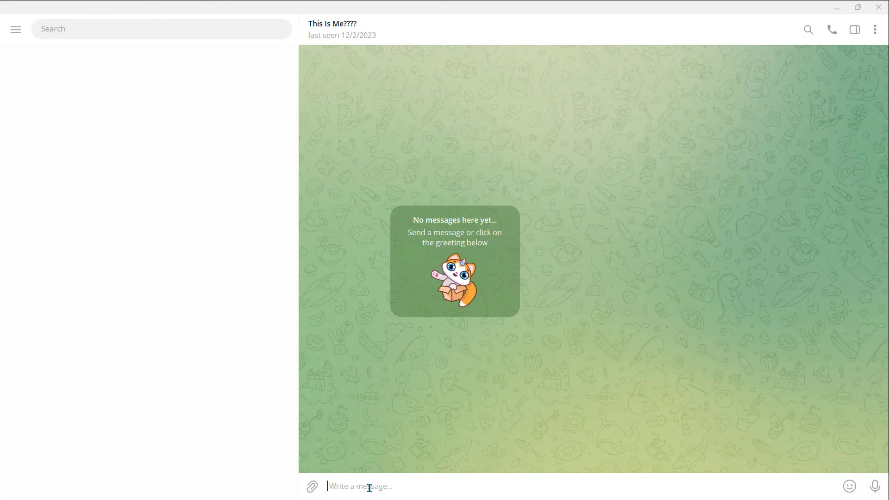
Step: Type '/' in the empty chat and send the /Special quick reply
type("/")
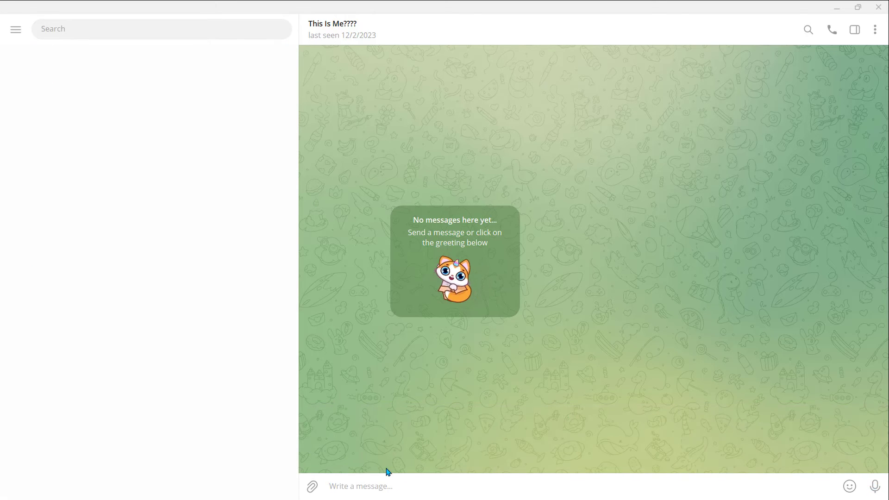
type("/")
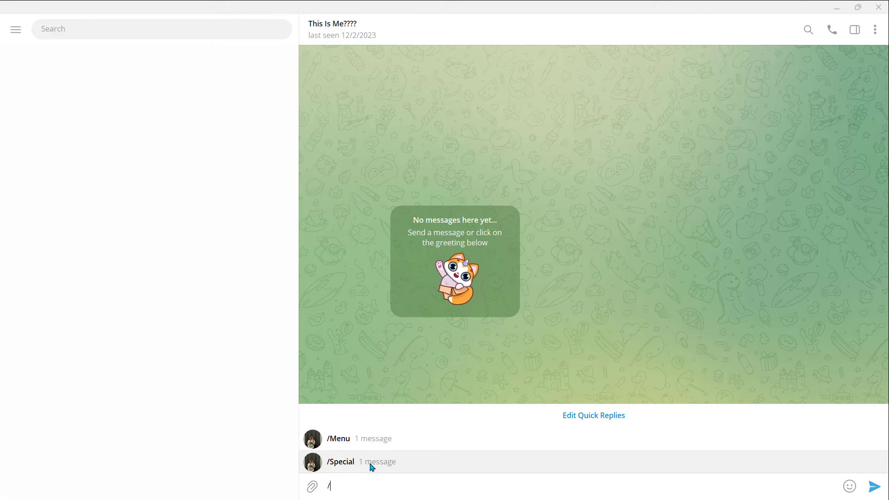
left_click(370, 463)
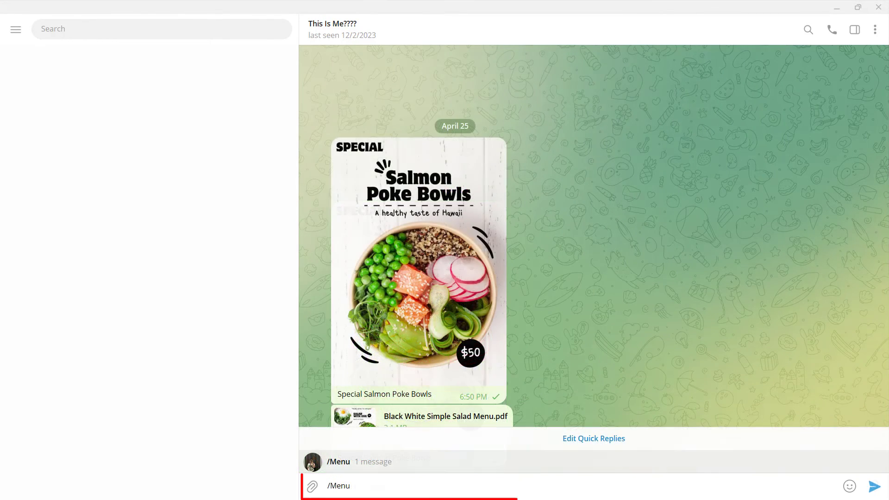